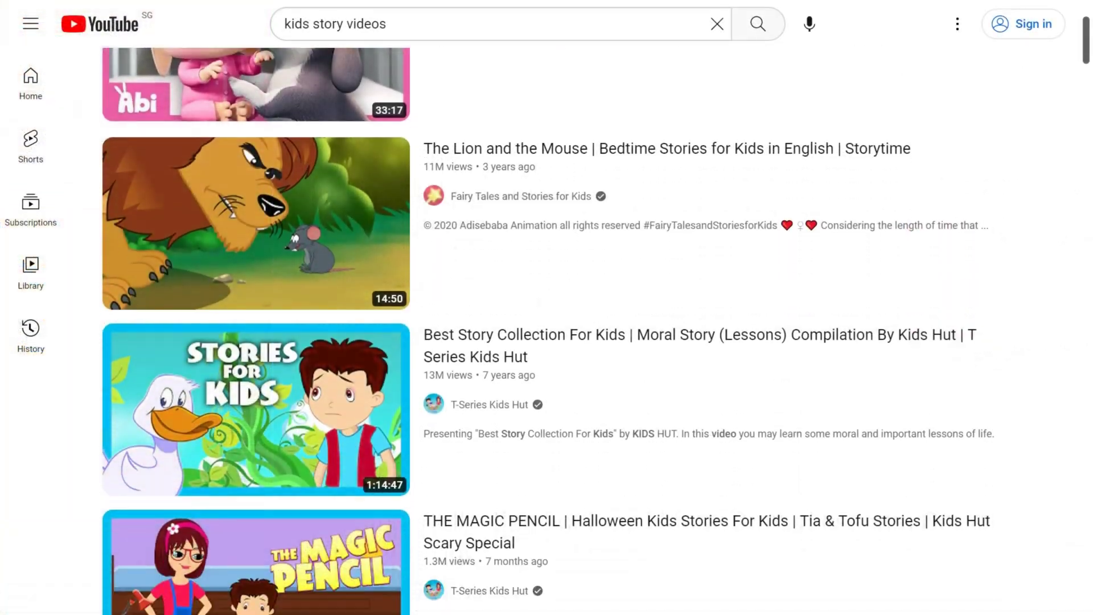
# Send ChatGPT the request 'write a short moral story for kids in 300 words'
pyautogui.scroll(-10, 547, 330)
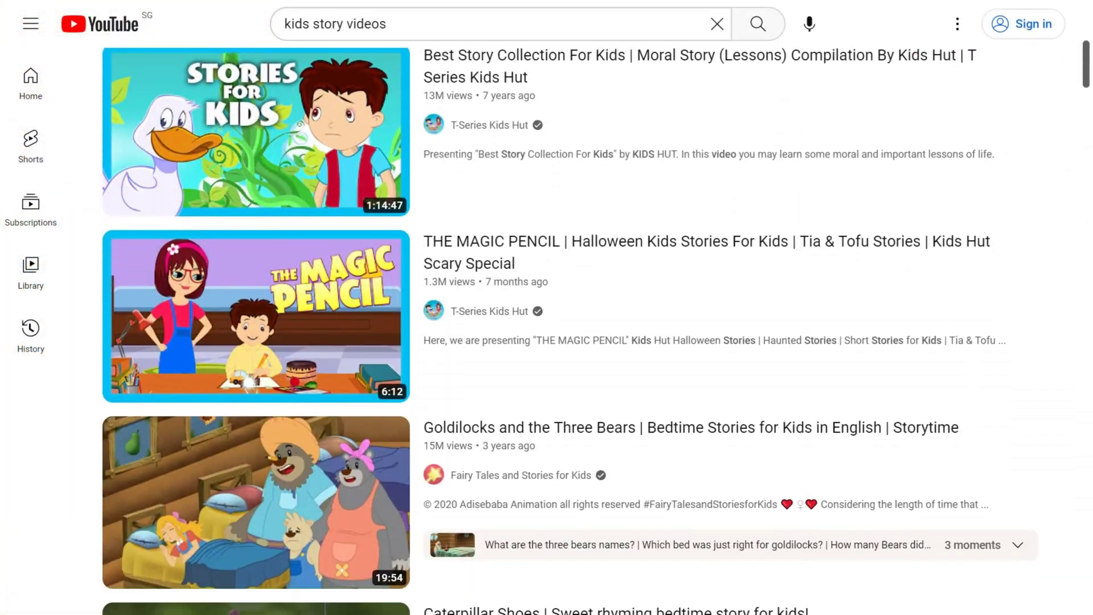
pyautogui.scroll(-10, 547, 331)
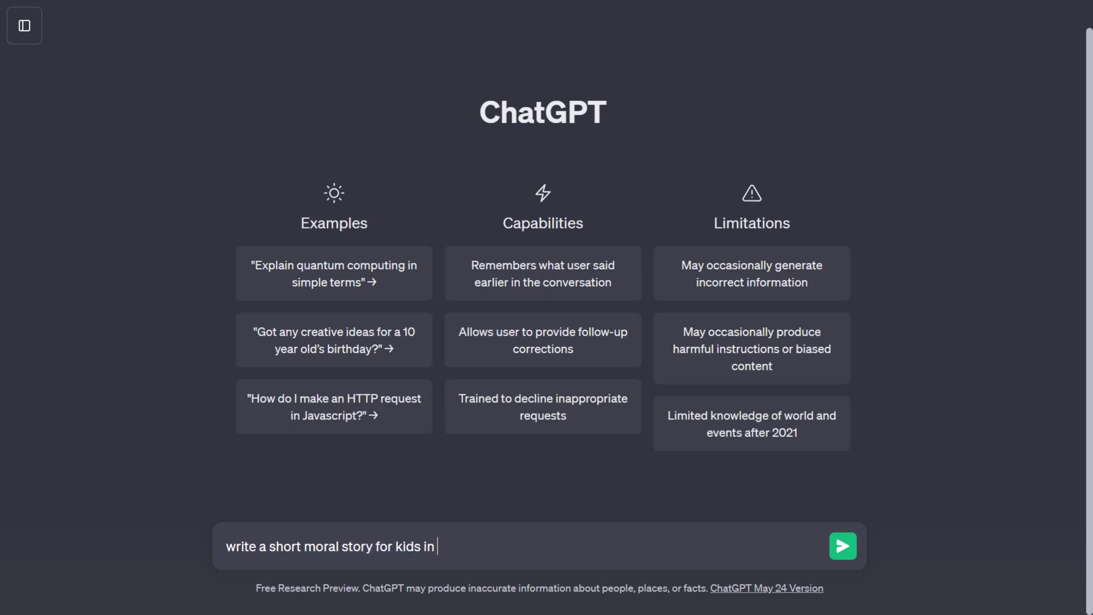
pyautogui.click(843, 547)
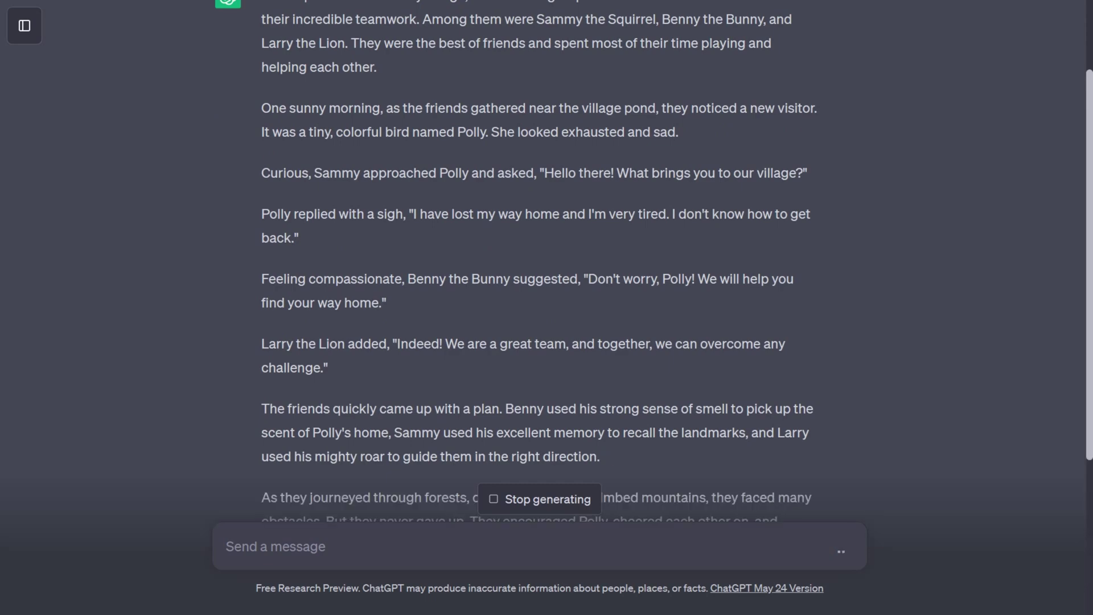
# Ask ChatGPT for image prompts for the story's scenes, then for a title, 'The Power of Teamwork'
pyautogui.scroll(10, 547, 256)
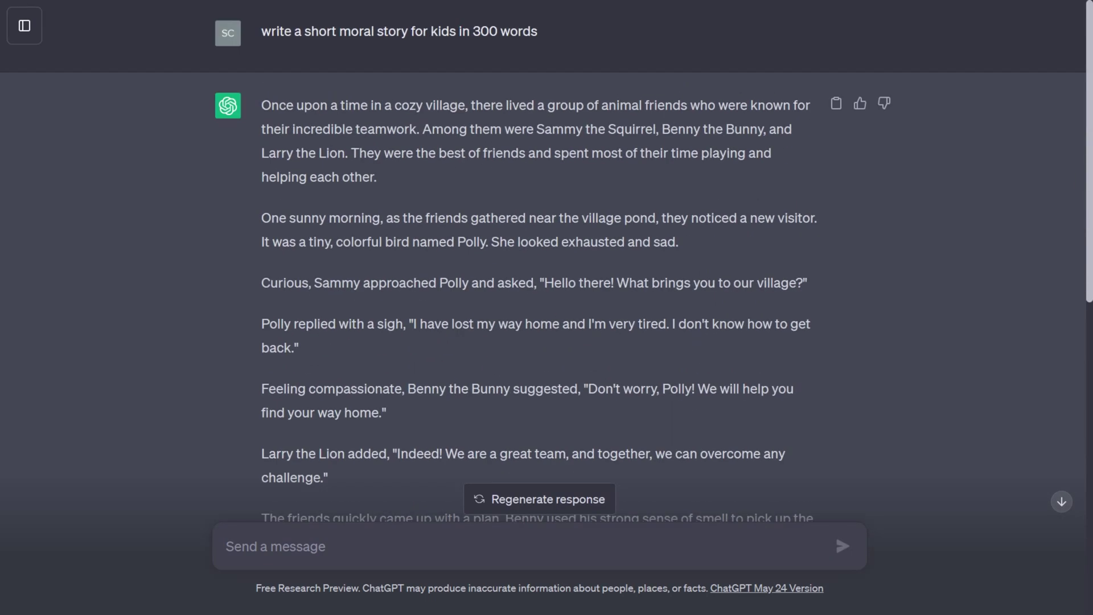
pyautogui.scroll(-2, 547, 284)
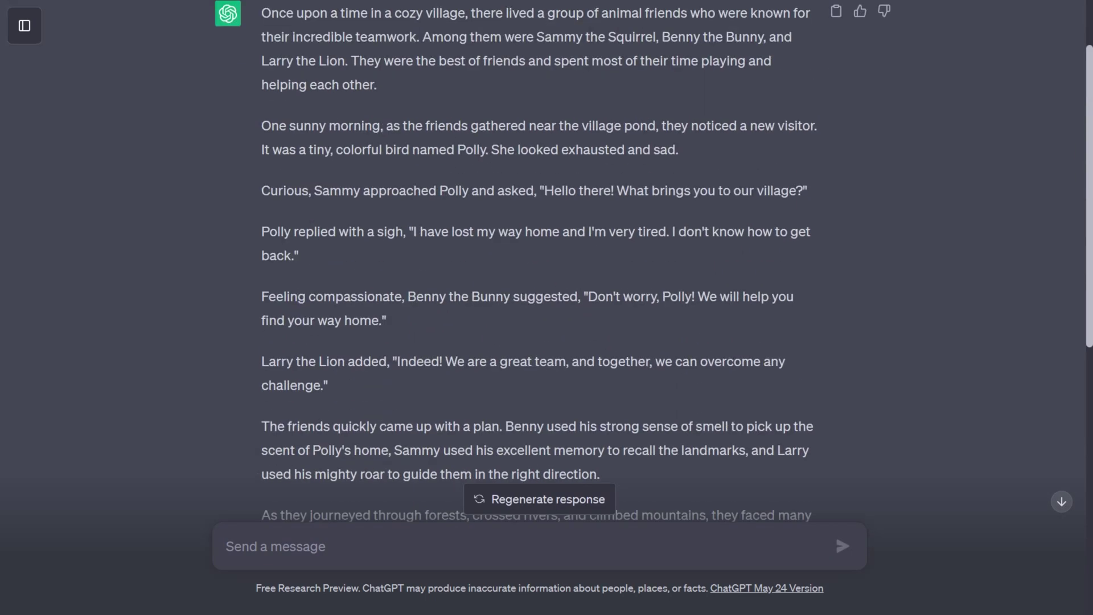
pyautogui.scroll(-10, 547, 285)
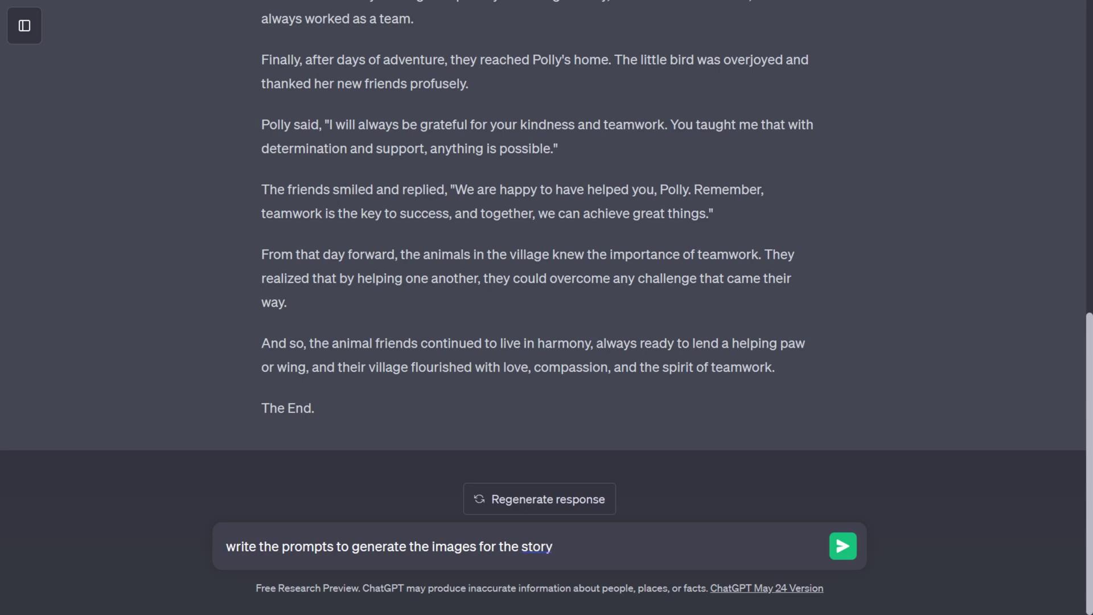
pyautogui.press('Return')
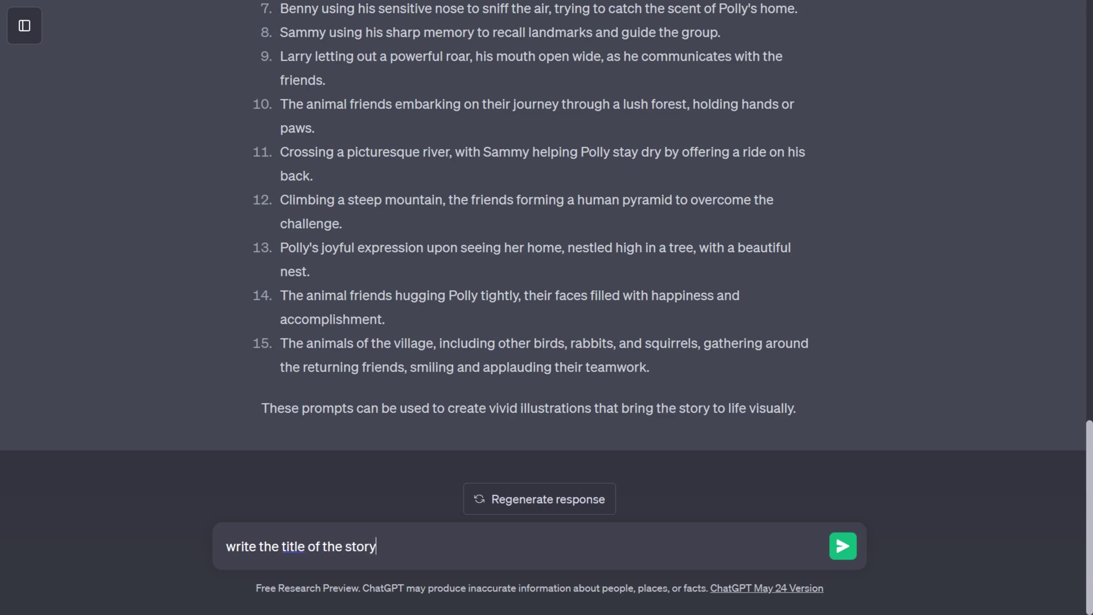
pyautogui.press('Return')
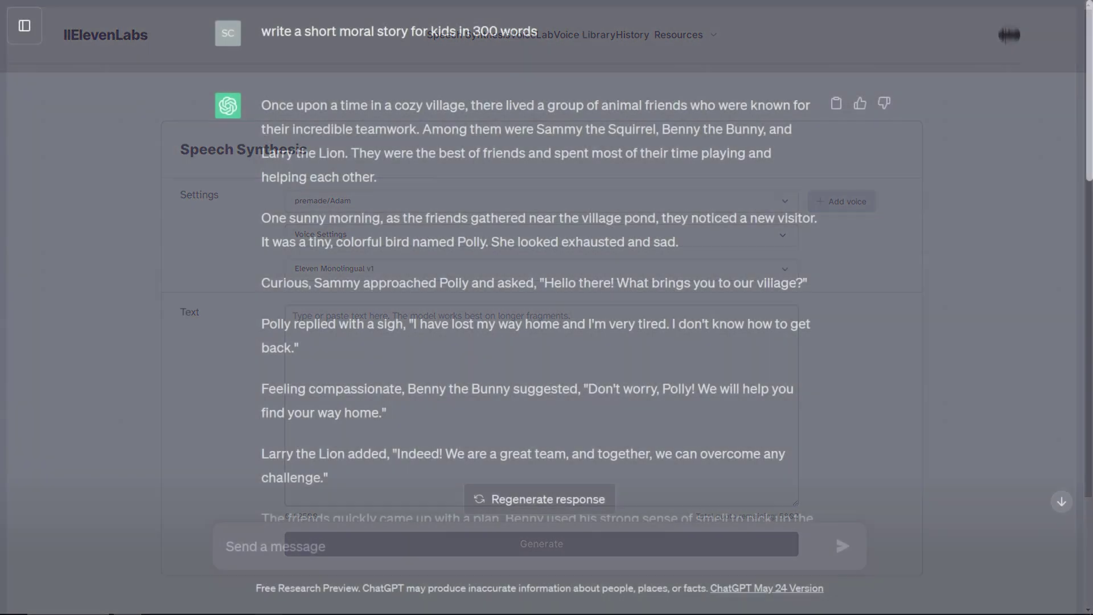
# Paste the copied story into ElevenLabs' Text box
pyautogui.moveTo(225, 105); pyautogui.dragTo(775, 353)
pyautogui.scroll(-2, 541, 285)
pyautogui.scroll(-10, 541, 284)
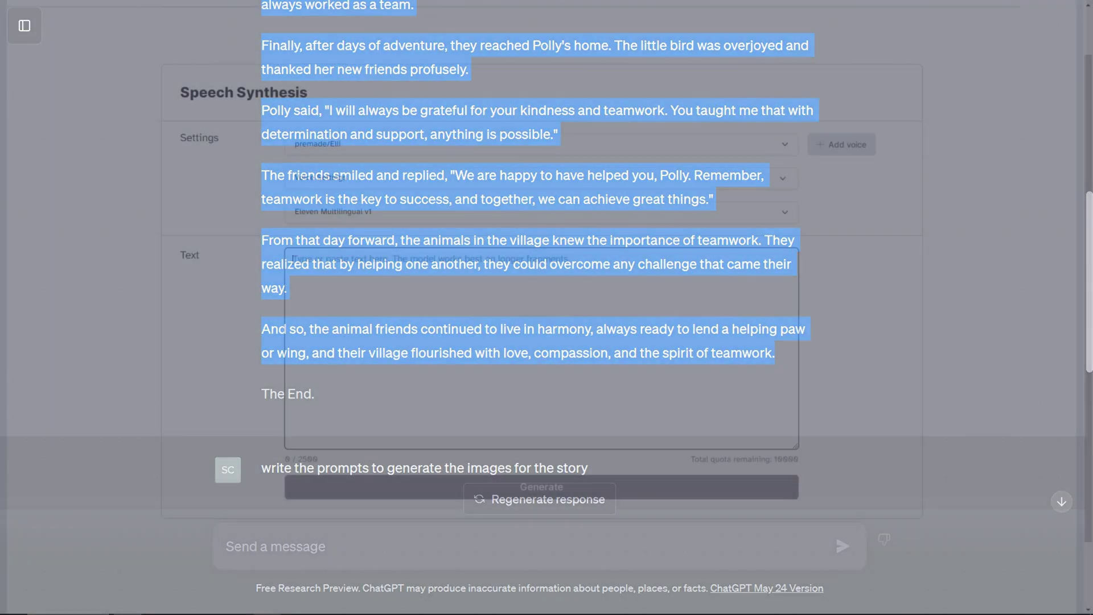
pyautogui.hotkey('ctrl', 'v')
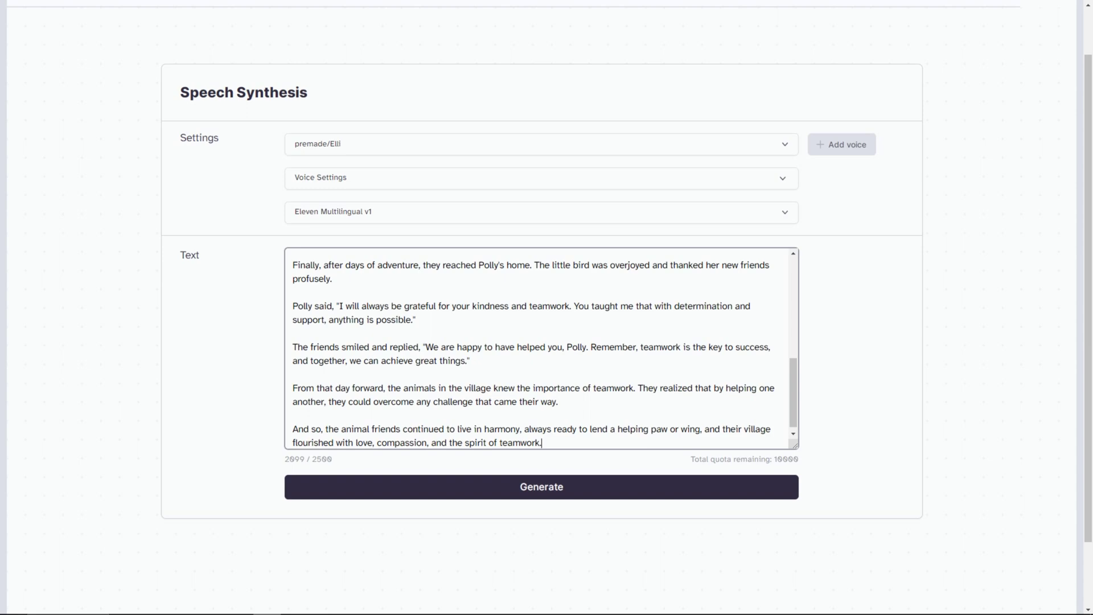
# Generate the voiceover with the premade Elli voice and the Eleven Monolingual v1 model
pyautogui.scroll(15, 541, 347)
pyautogui.click(541, 144)
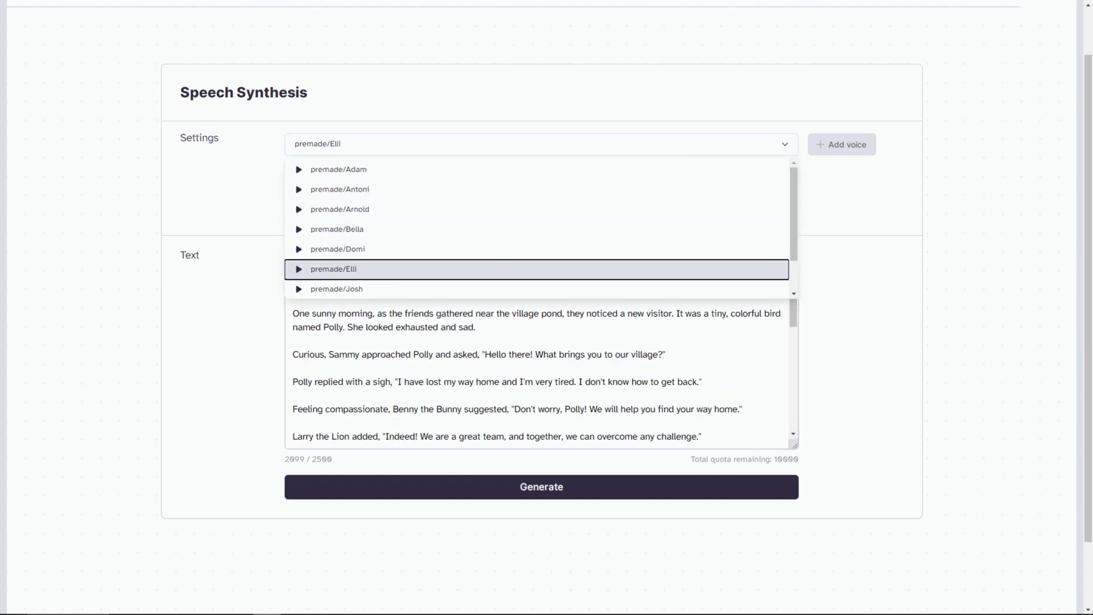
pyautogui.click(334, 269)
pyautogui.click(541, 177)
pyautogui.click(541, 178)
pyautogui.click(541, 211)
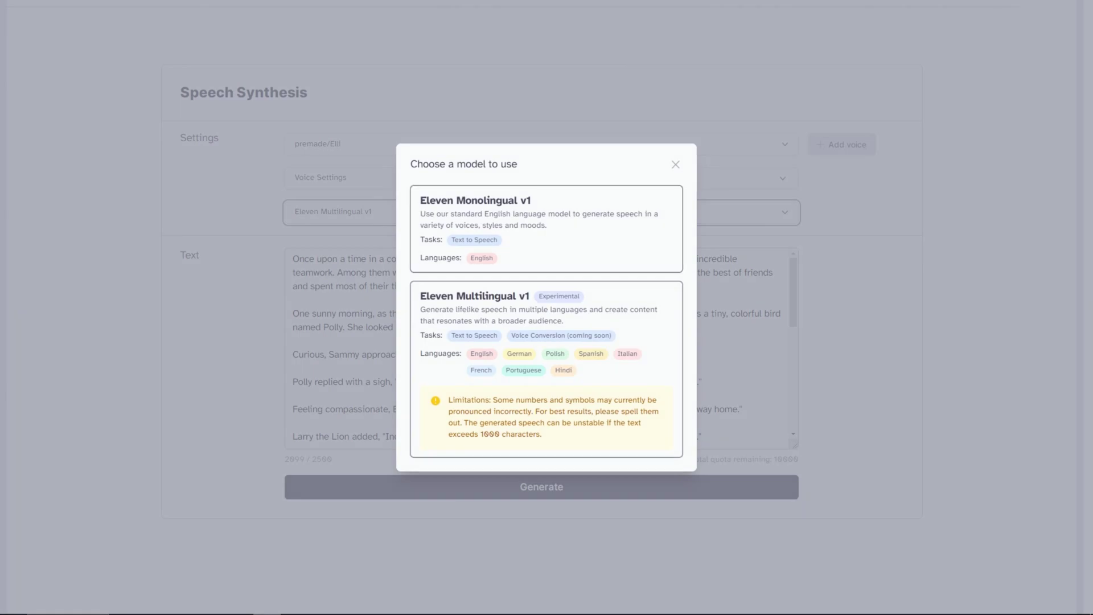
pyautogui.click(545, 228)
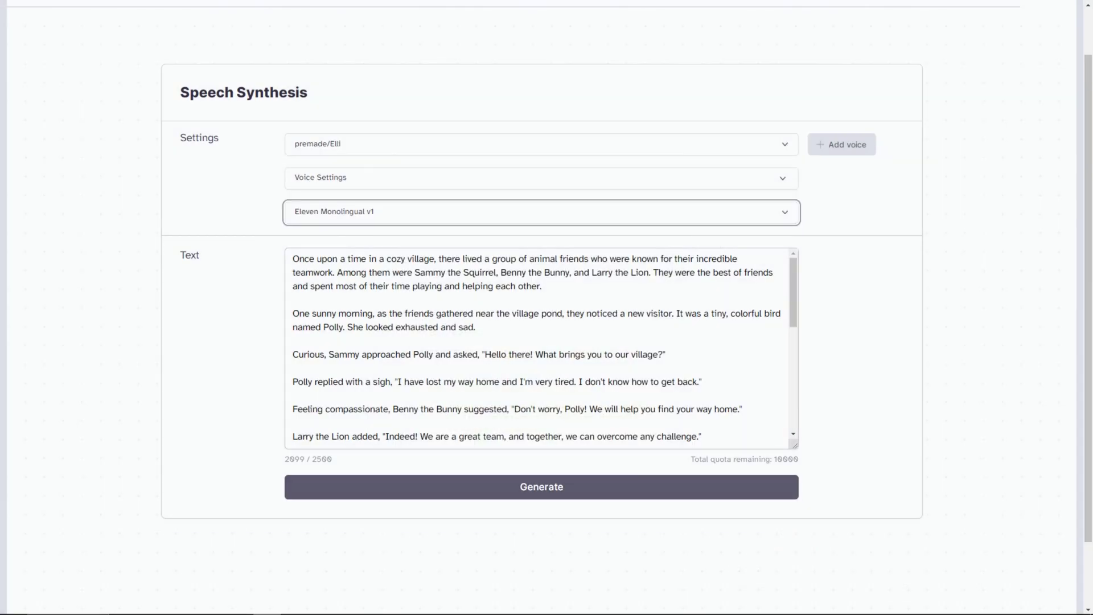
pyautogui.click(541, 487)
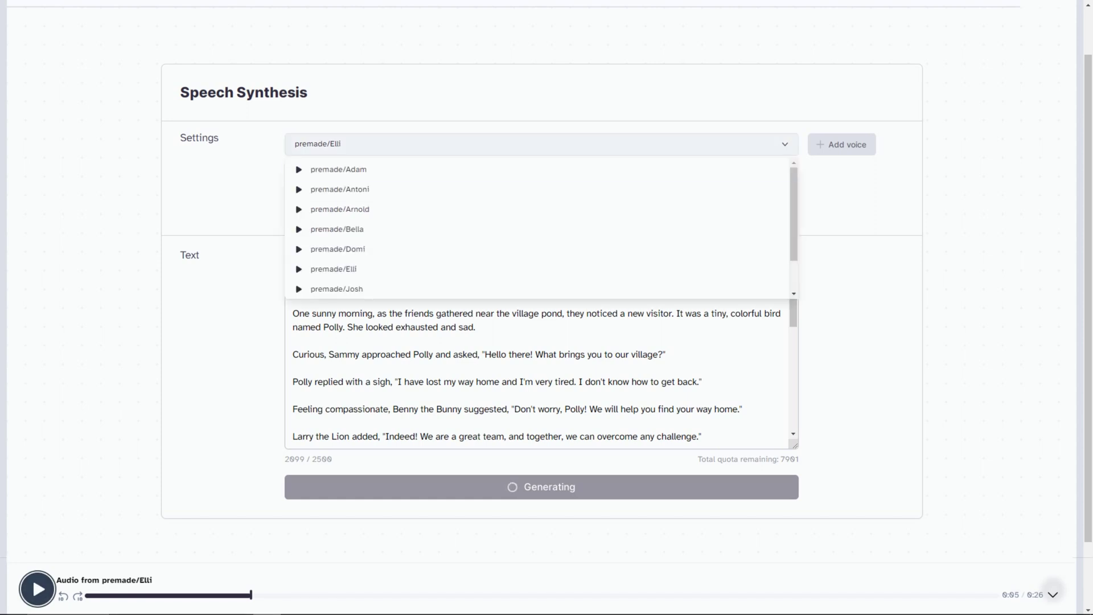
# Switch the voice to premade Bella and regenerate the story narration
pyautogui.press('Down')
pyautogui.press('Down')
pyautogui.press('Down')
pyautogui.press('Down')
pyautogui.press('Return')
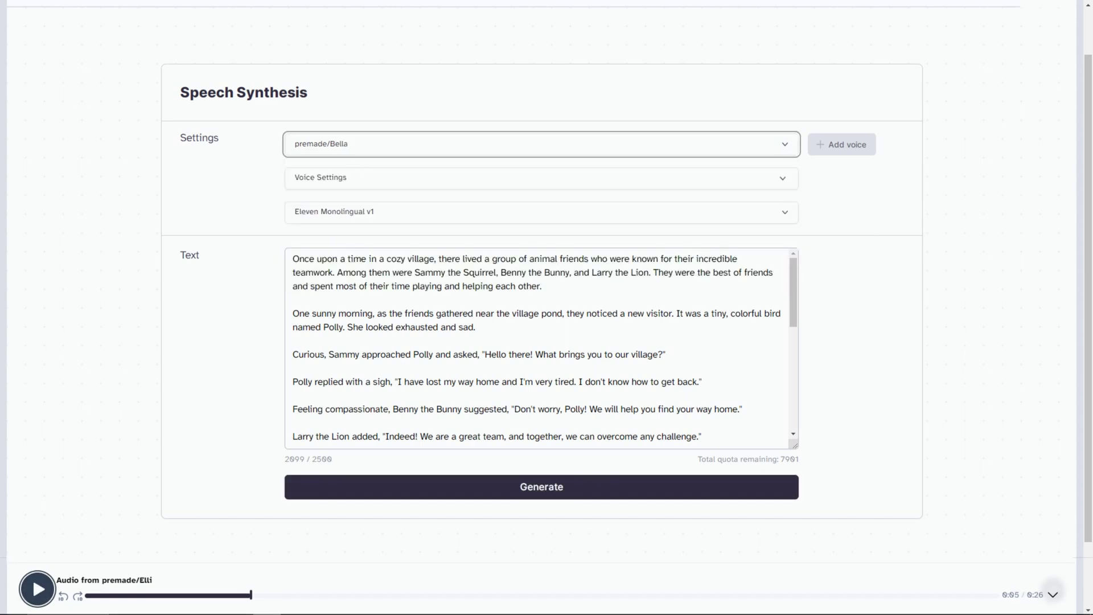
pyautogui.press('Return')
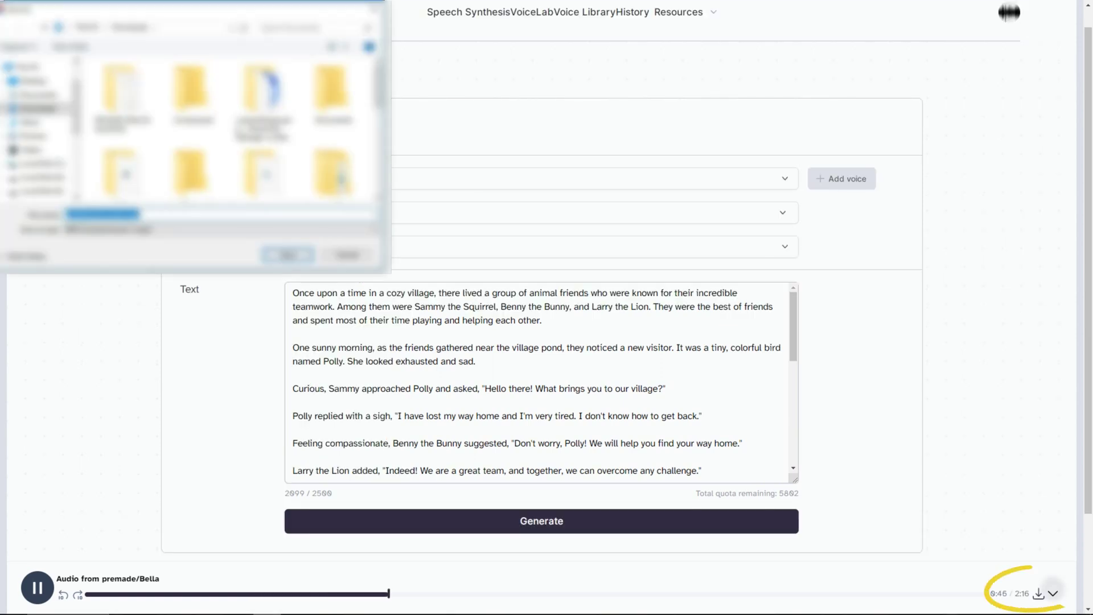
pyautogui.scroll(-3, 38, 131)
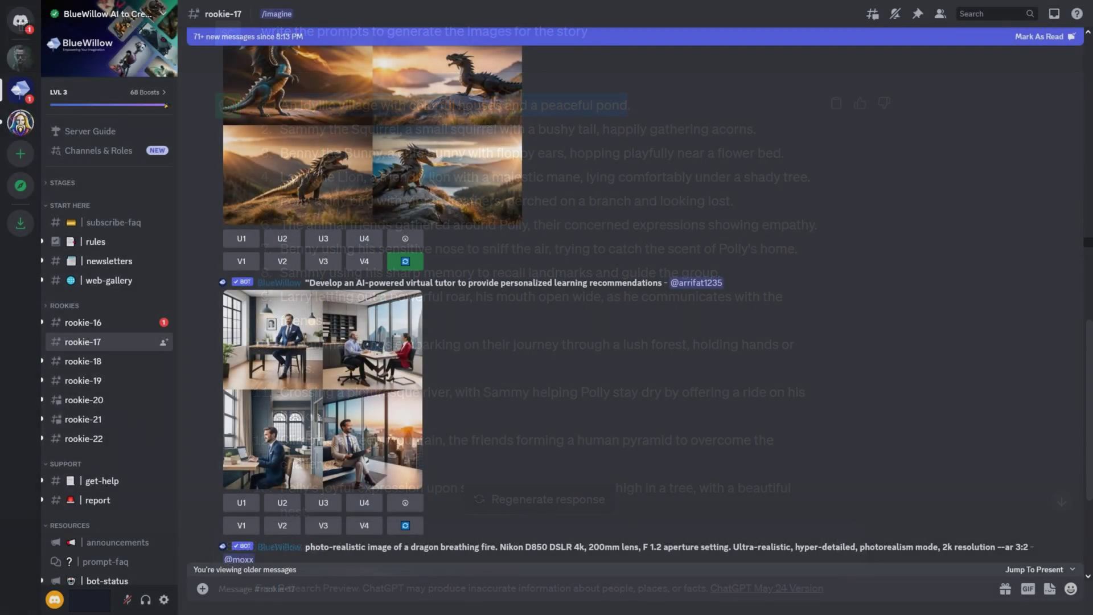
# Start a BlueWillow /imagine command in the rookie-17 channel for the village prompt
pyautogui.write('/')
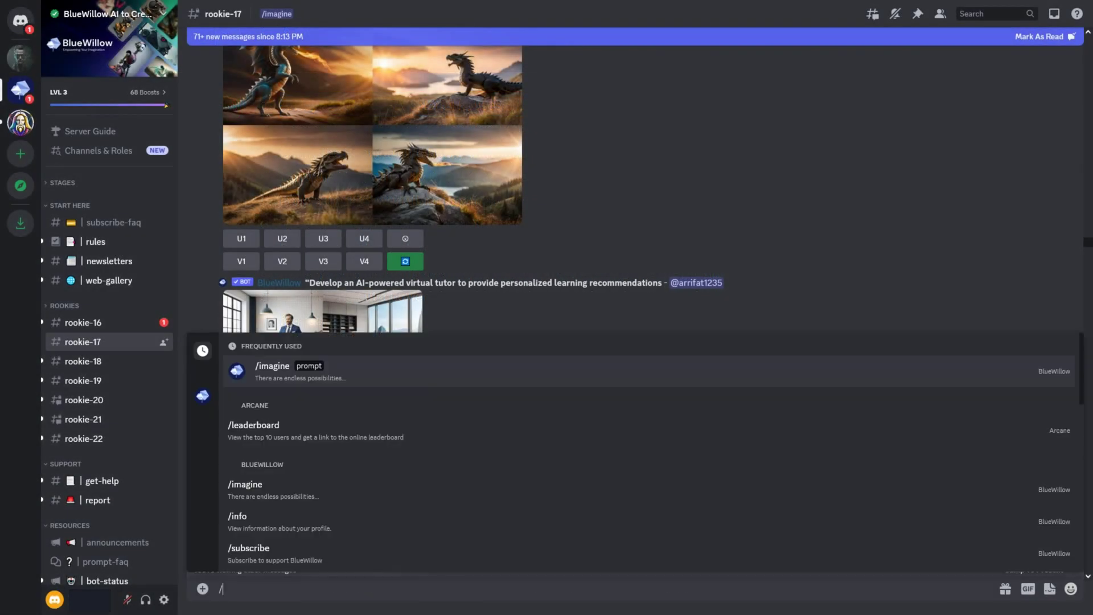
pyautogui.write('imagine')
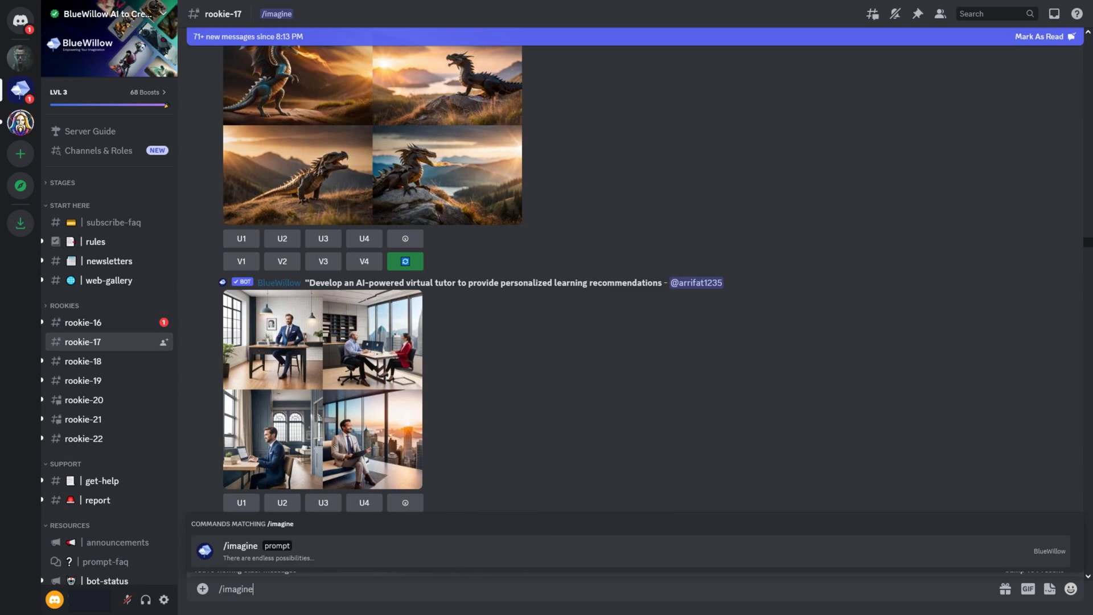
pyautogui.press('Return')
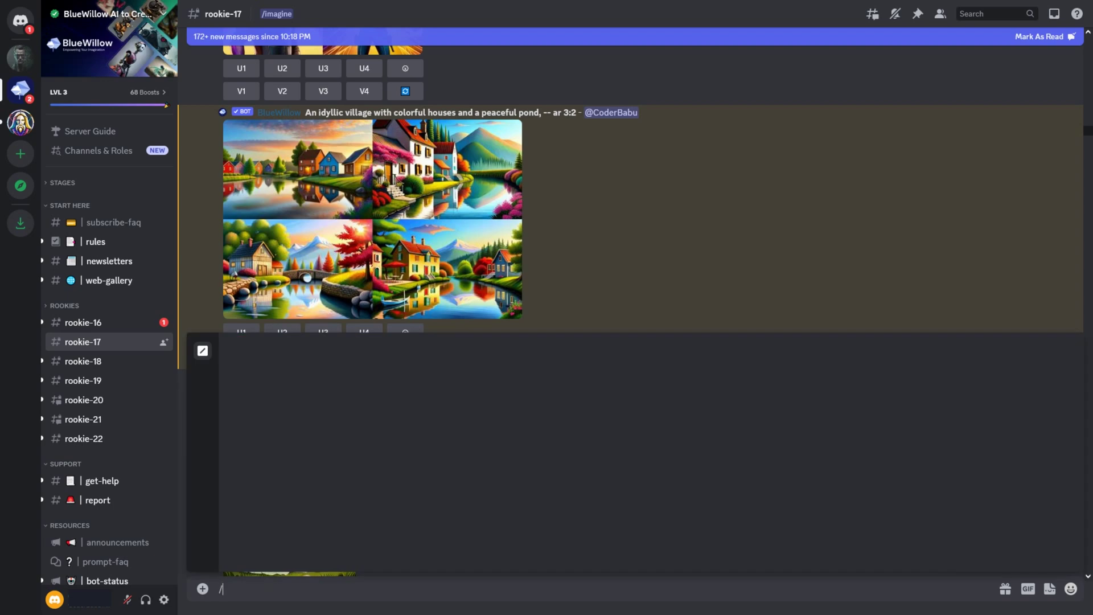
# Submit a /imagine prompt for Polly, a tiny lost bird on a branch, pixar style, --ar 3:2
pyautogui.write('/imagine')
pyautogui.press('Tab')
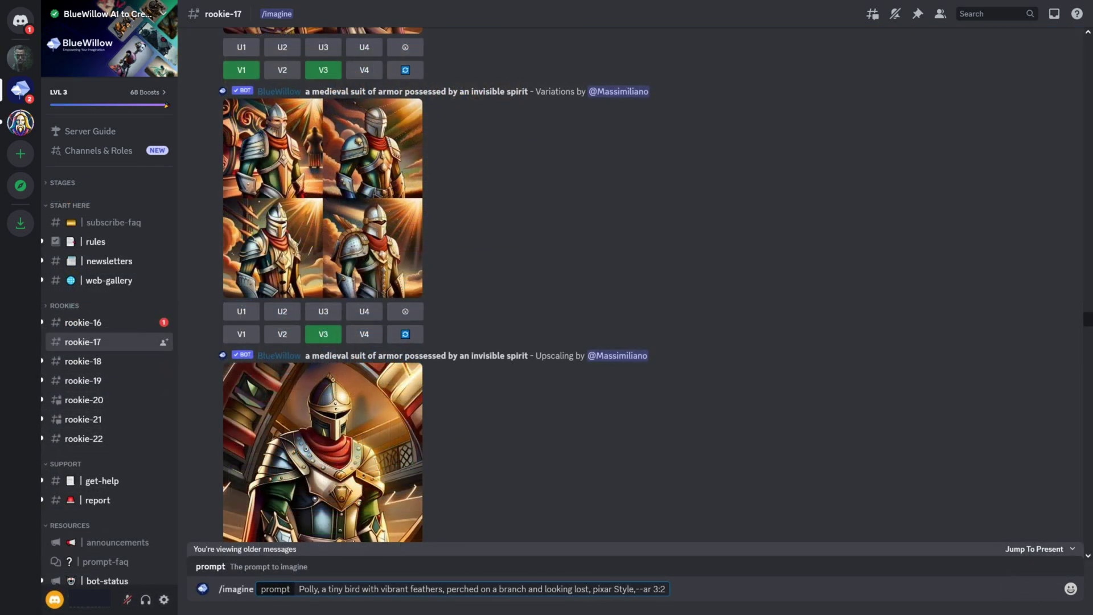
pyautogui.press('Return')
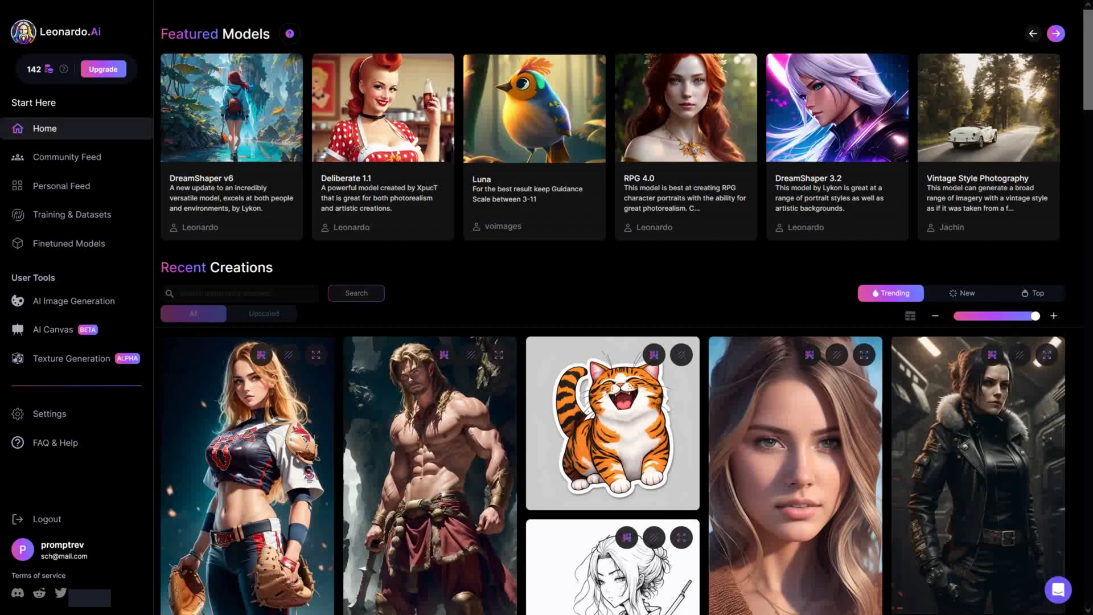
# Open Leonardo.Ai's AI Image Generation tool from the sidebar
pyautogui.scroll(-15, 612, 336)
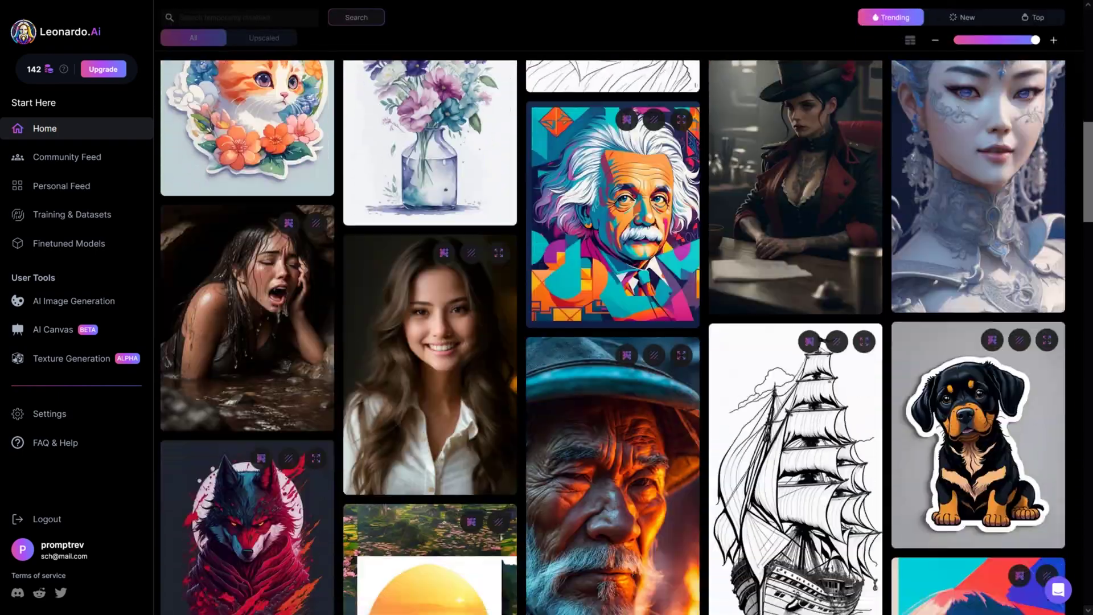
pyautogui.scroll(-15, 613, 336)
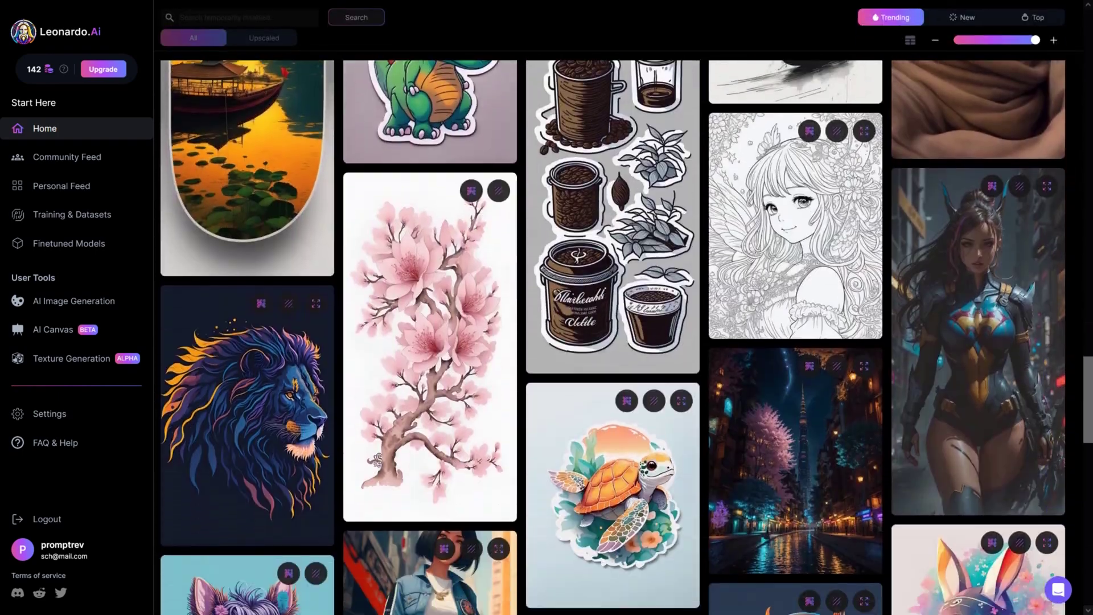
pyautogui.scroll(-2, 612, 336)
pyautogui.click(74, 301)
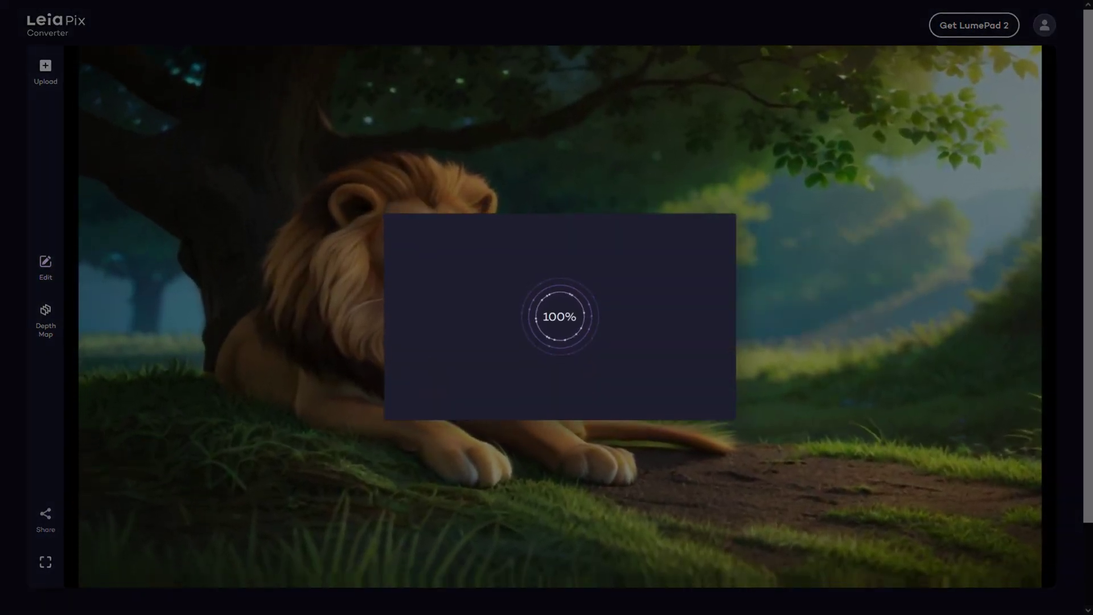
# Export the 3D-animated lion picture from LeiaPix as an MP4
pyautogui.click(560, 380)
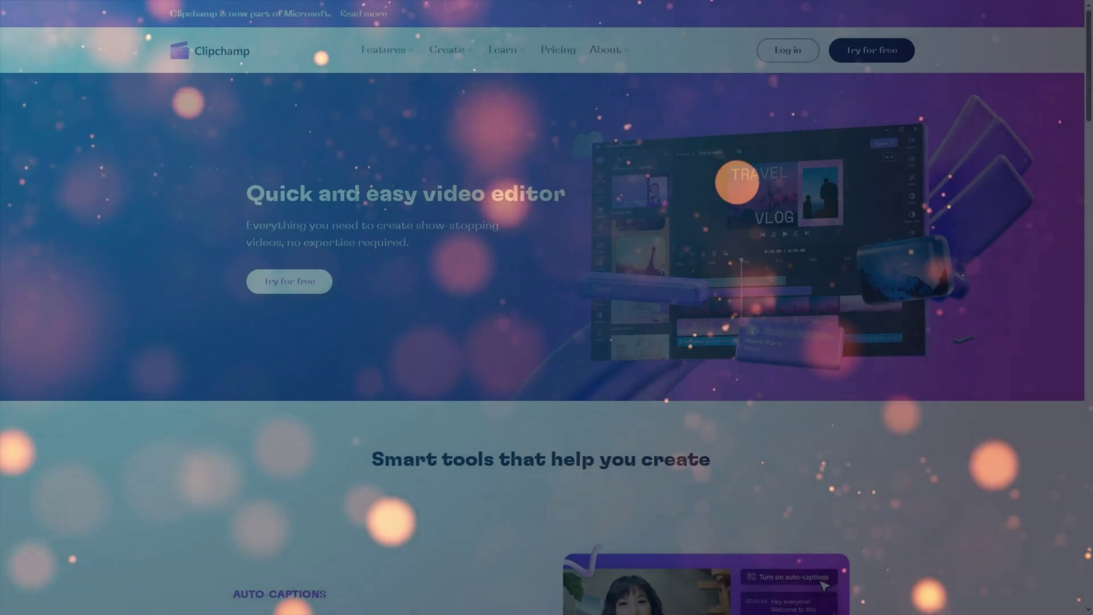
# Launch the Clipchamp editor with Try for free from the homepage
pyautogui.scroll(-15, 546, 342)
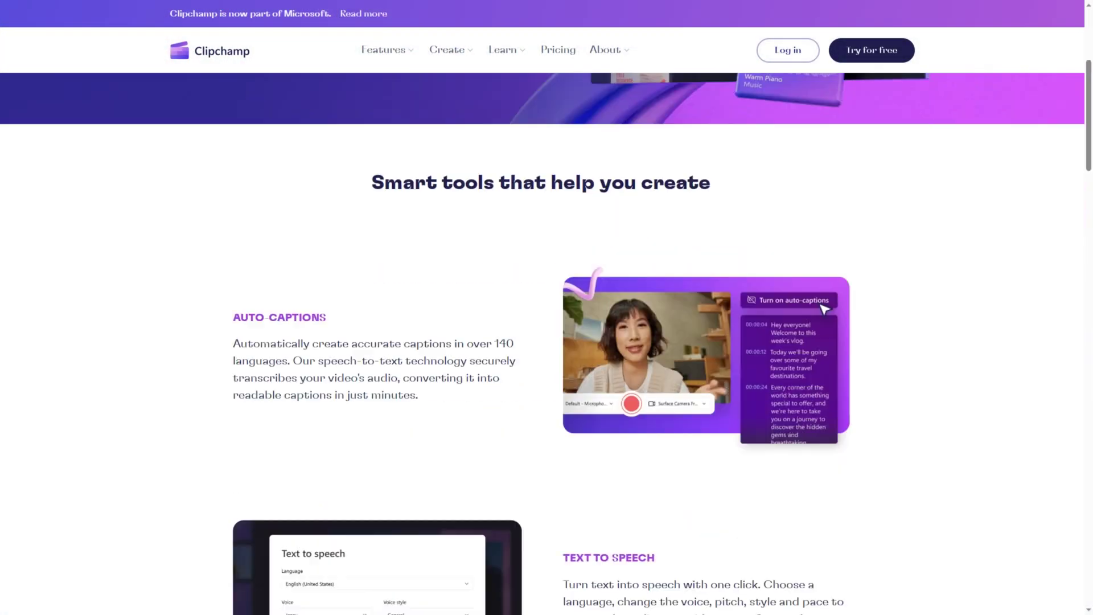
pyautogui.scroll(13, 547, 341)
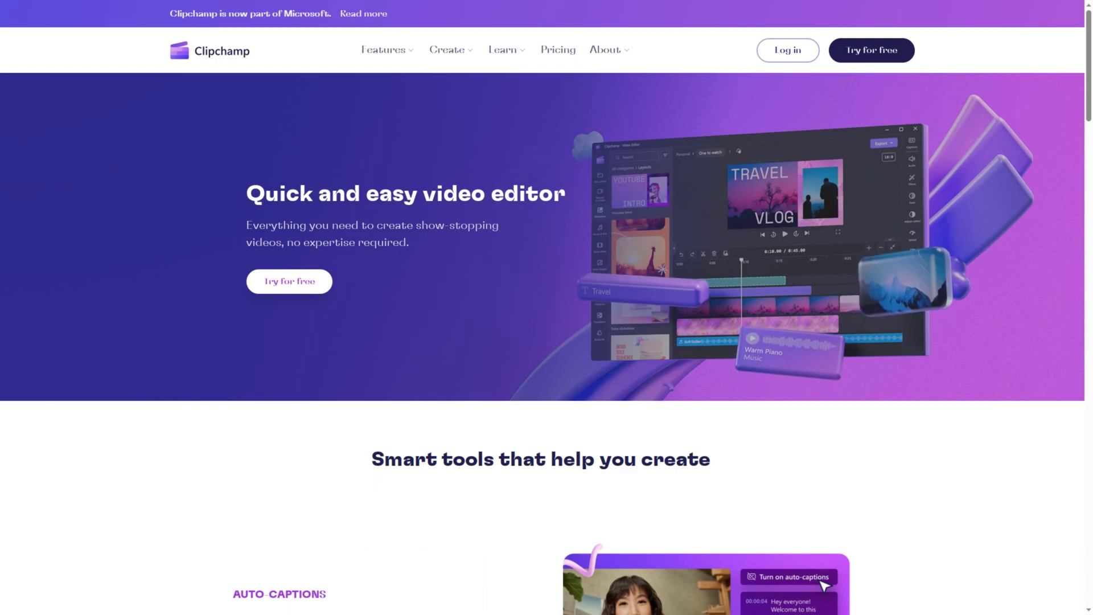
pyautogui.click(871, 50)
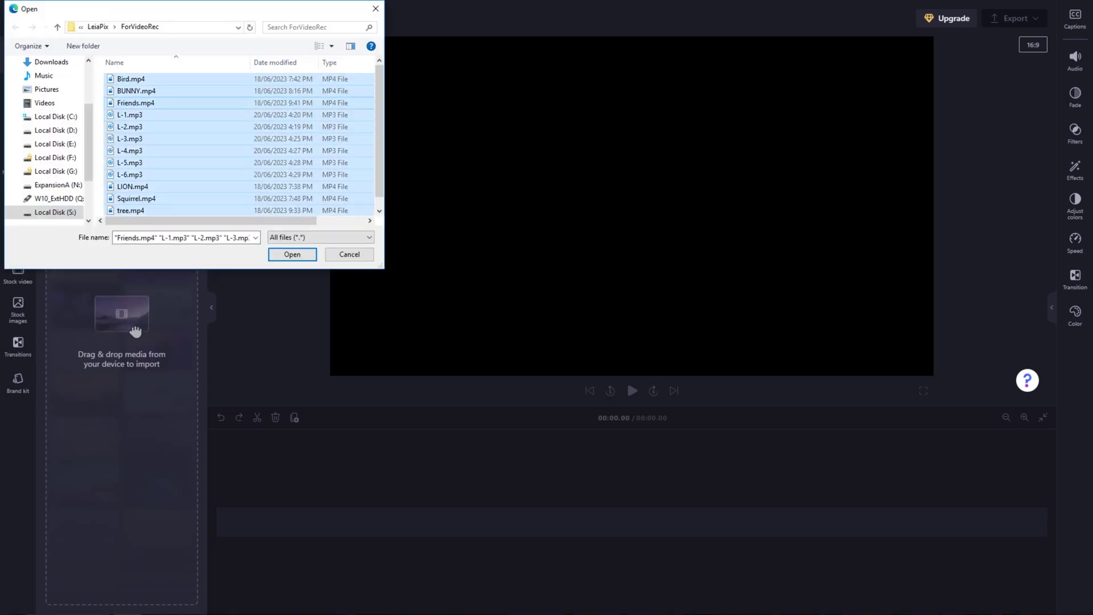
# Import the media files and place narration clips L-1 through L-6 on the audio track
pyautogui.click(288, 251)
pyautogui.moveTo(82, 379); pyautogui.dragTo(644, 520)
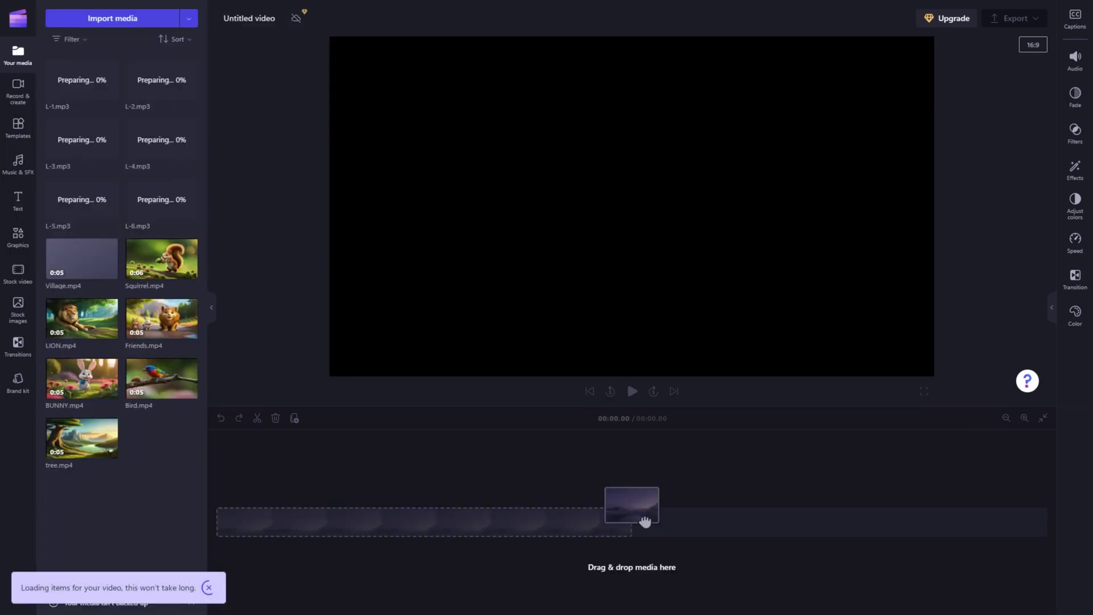
pyautogui.moveTo(161, 139); pyautogui.dragTo(644, 521)
pyautogui.moveTo(82, 139); pyautogui.dragTo(884, 525)
pyautogui.click(1006, 418)
pyautogui.moveTo(162, 79); pyautogui.dragTo(669, 522)
pyautogui.moveTo(82, 80); pyautogui.dragTo(766, 527)
pyautogui.moveTo(82, 438); pyautogui.dragTo(256, 516)
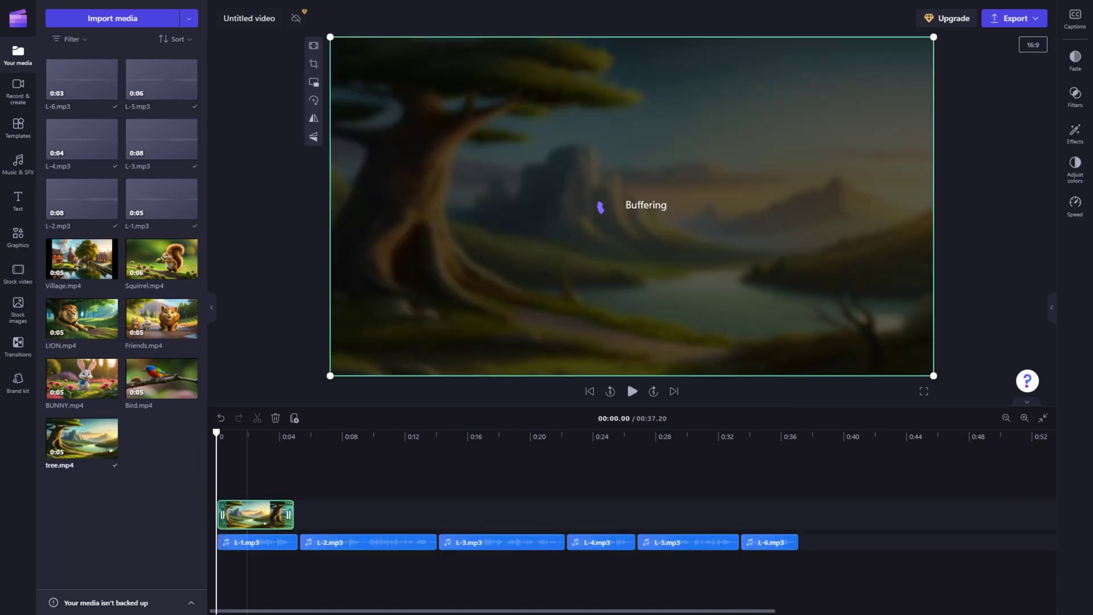
# Add the tree, Village, Friends, LION, BUNNY, Squirrel and Bird clips to the video track, moving LION later
pyautogui.moveTo(82, 259); pyautogui.dragTo(336, 514)
pyautogui.moveTo(162, 319); pyautogui.dragTo(410, 515)
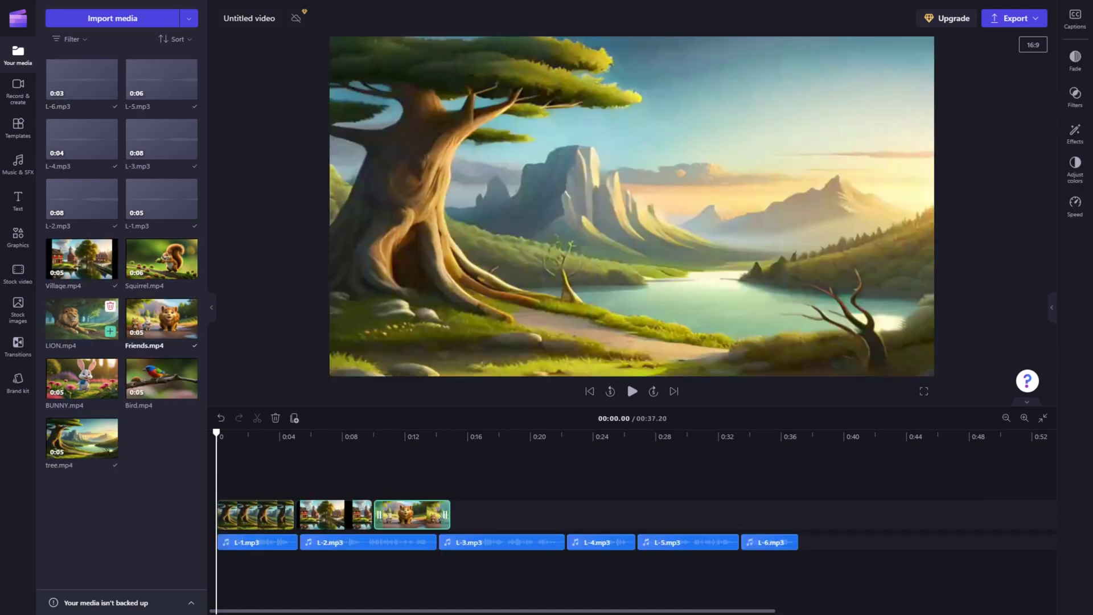
pyautogui.moveTo(82, 319); pyautogui.dragTo(490, 515)
pyautogui.moveTo(82, 379); pyautogui.dragTo(570, 515)
pyautogui.moveTo(162, 259); pyautogui.dragTo(655, 514)
pyautogui.moveTo(162, 379); pyautogui.dragTo(740, 515)
pyautogui.moveTo(489, 514); pyautogui.dragTo(740, 514)
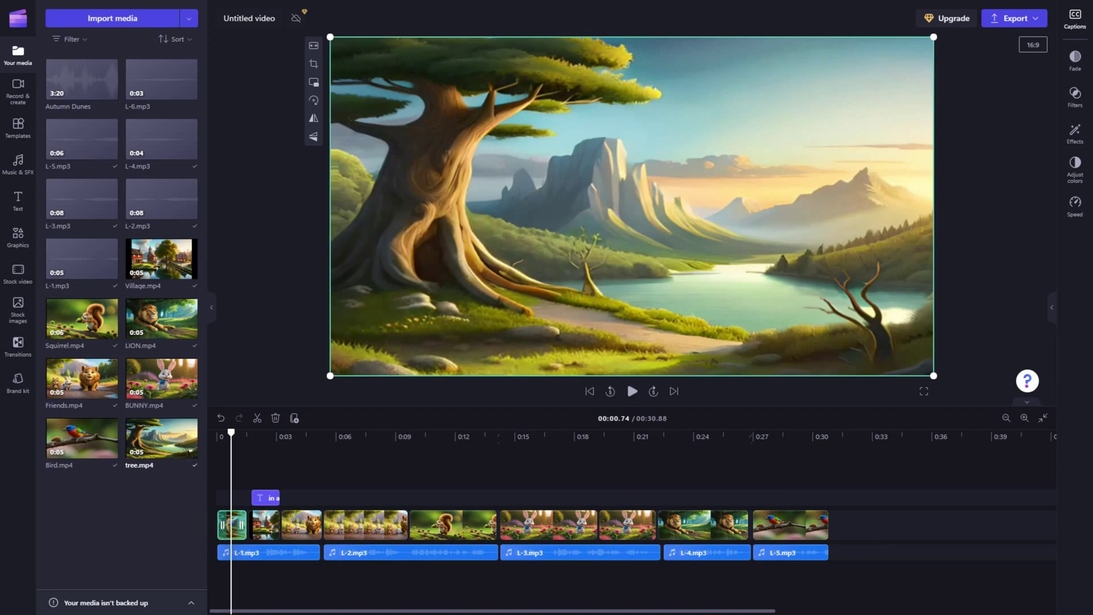
# Back out of auto-captions, then show the tree clip's effects and the Music & SFX library
pyautogui.click(1075, 20)
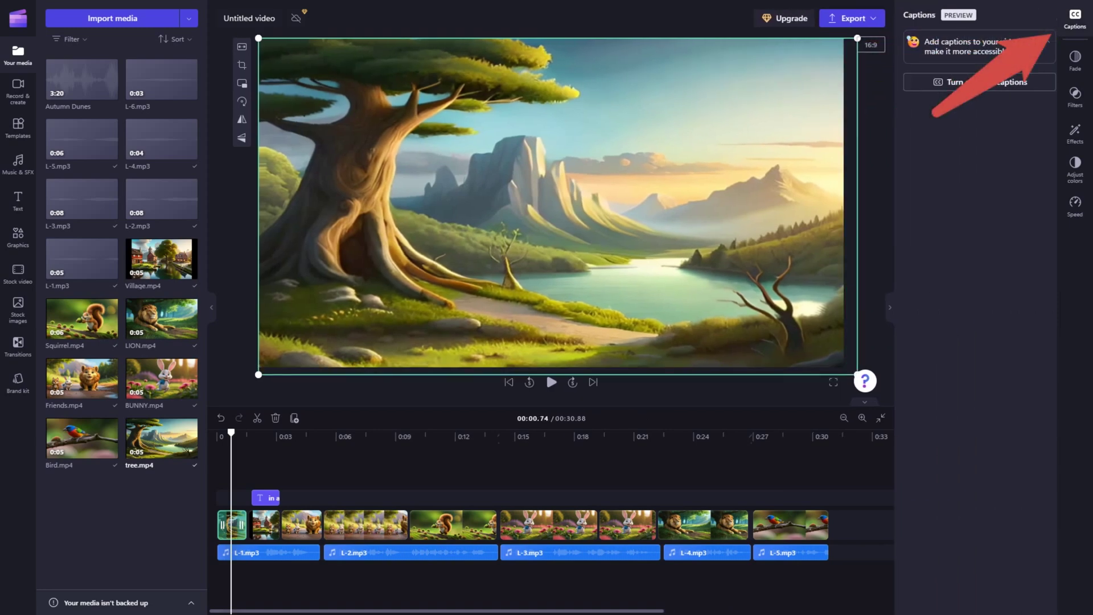
pyautogui.click(980, 82)
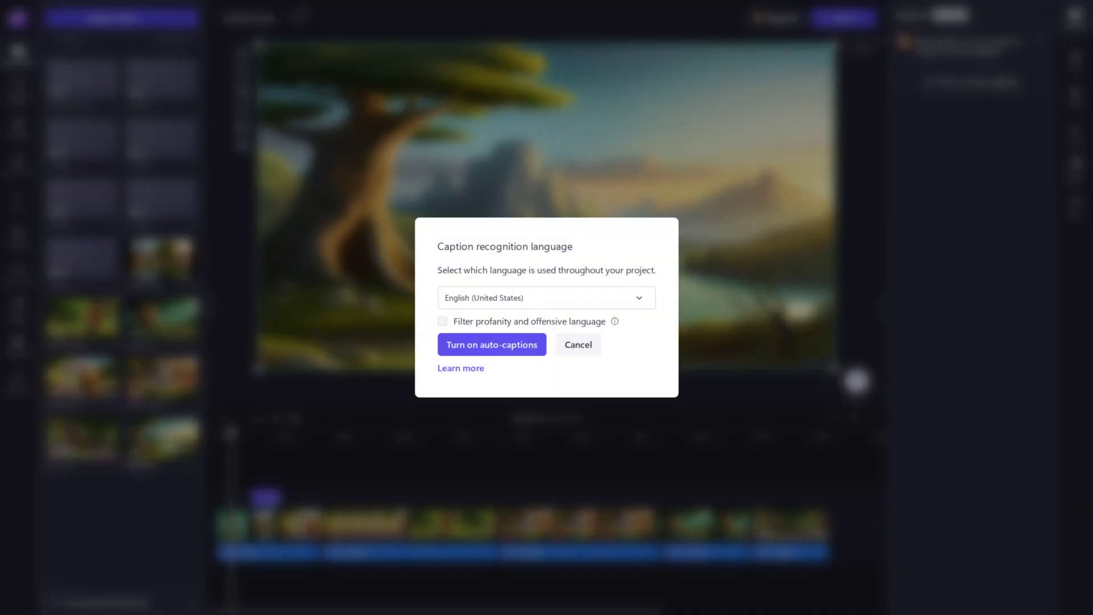
pyautogui.click(578, 344)
pyautogui.click(1075, 134)
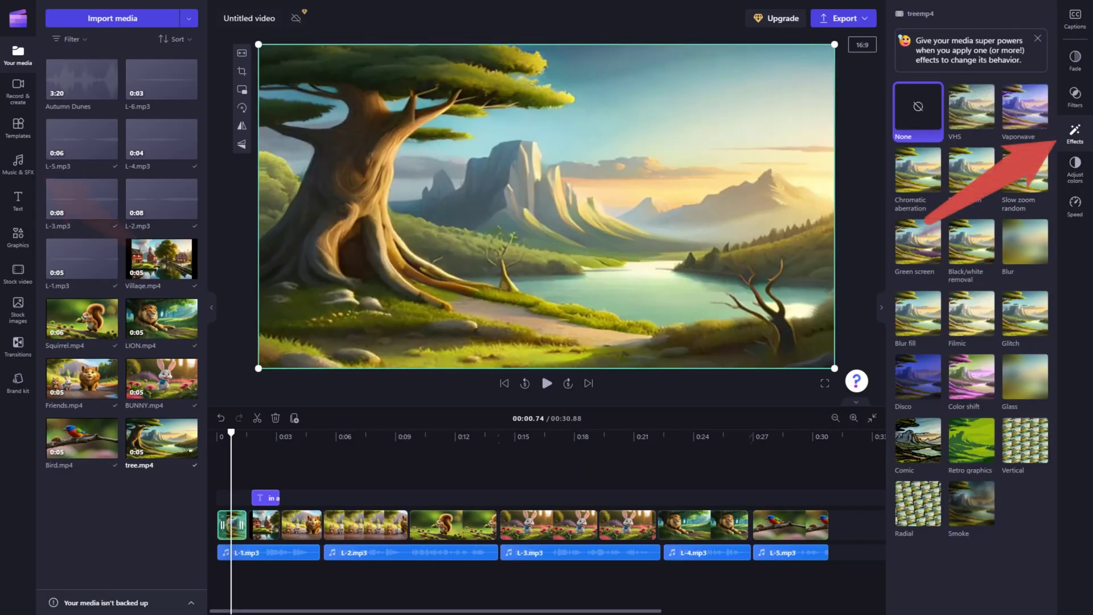
pyautogui.click(18, 162)
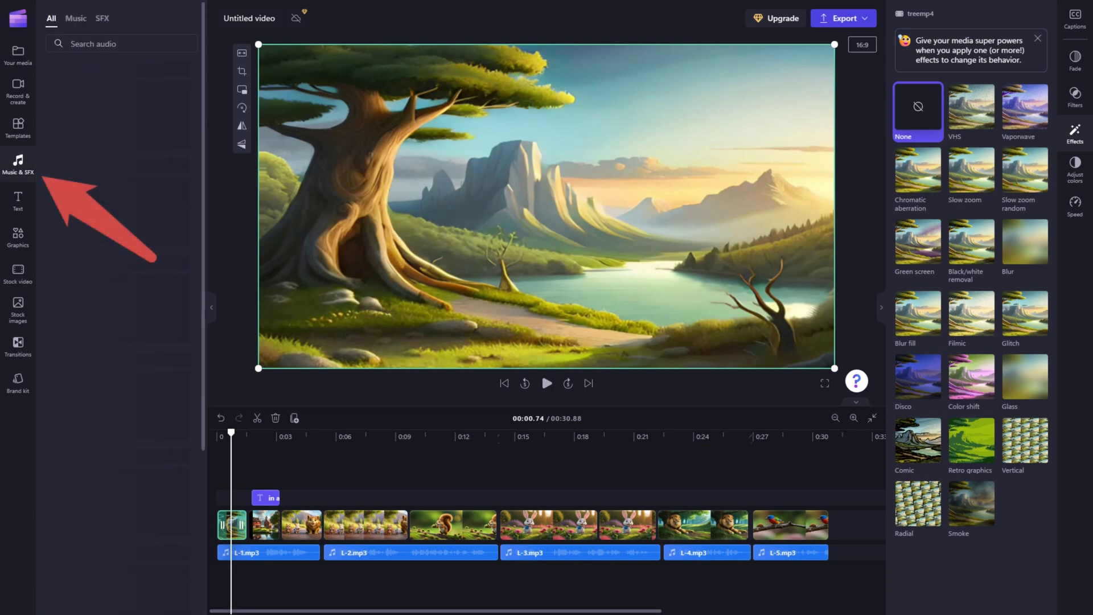